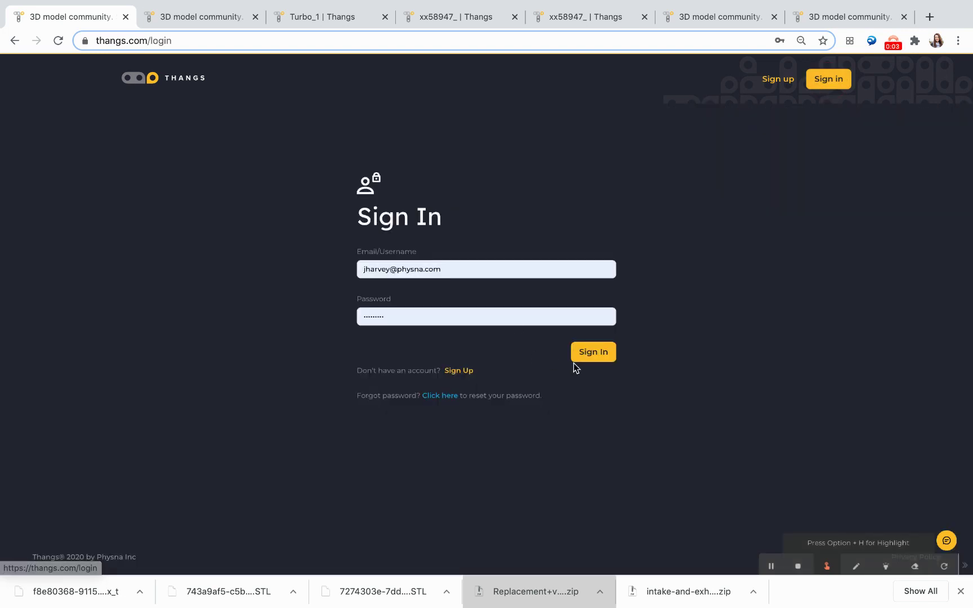
Step: Sign in to the Thangs account and load the Popular models home page
{"action": "left_click", "coordinate": [590, 352]}
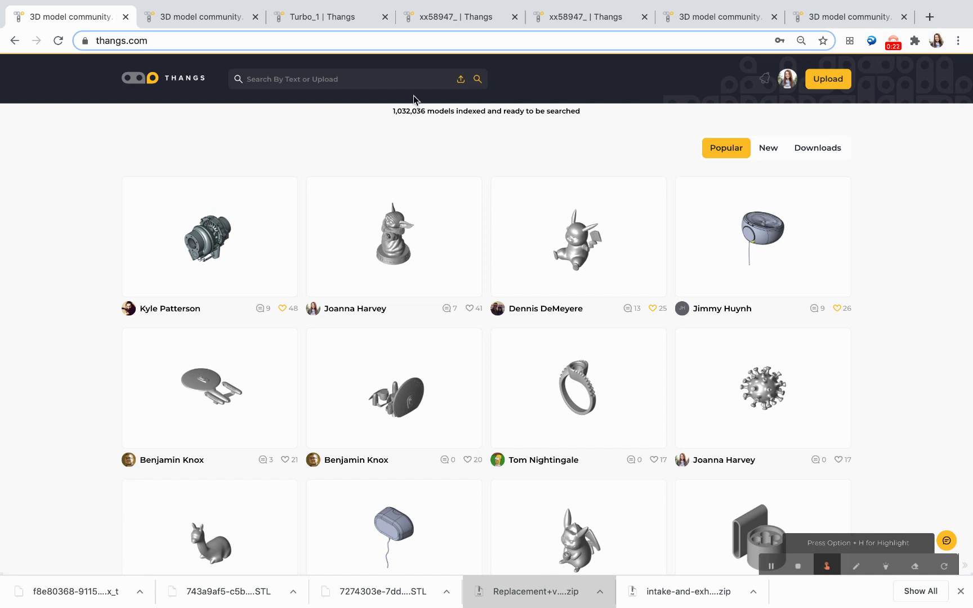
Step: Upload 1 engine turbo.STL as a geometry search and view its similar-model results
{"action": "left_click", "coordinate": [457, 84]}
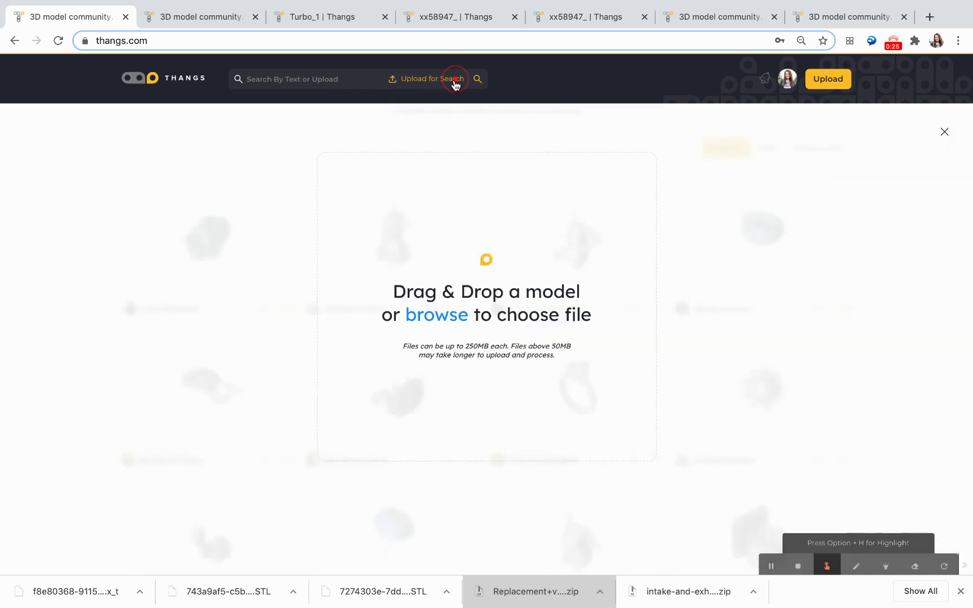
{"action": "left_click", "coordinate": [438, 318]}
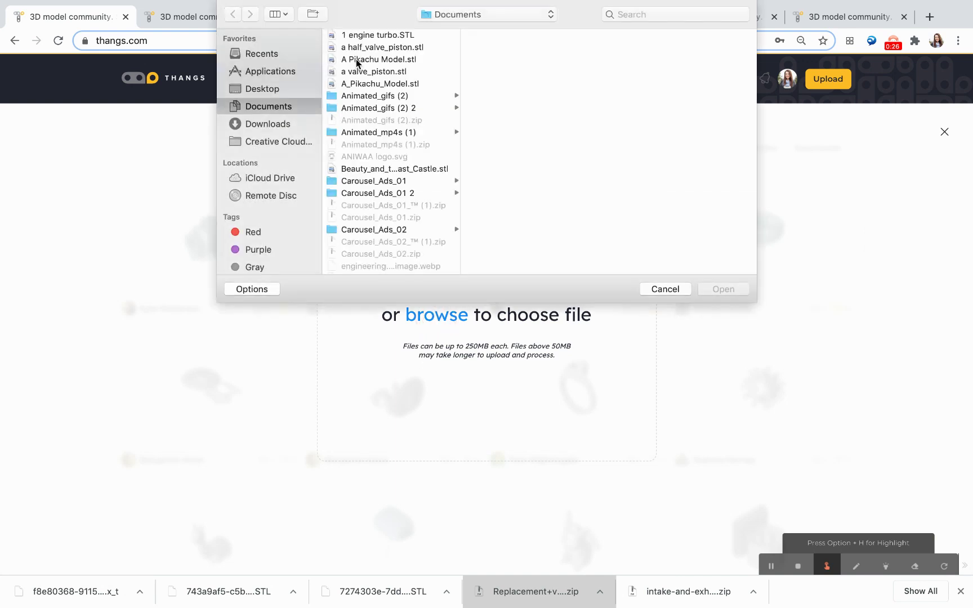
{"action": "left_click", "coordinate": [383, 34]}
{"action": "left_click", "coordinate": [725, 289]}
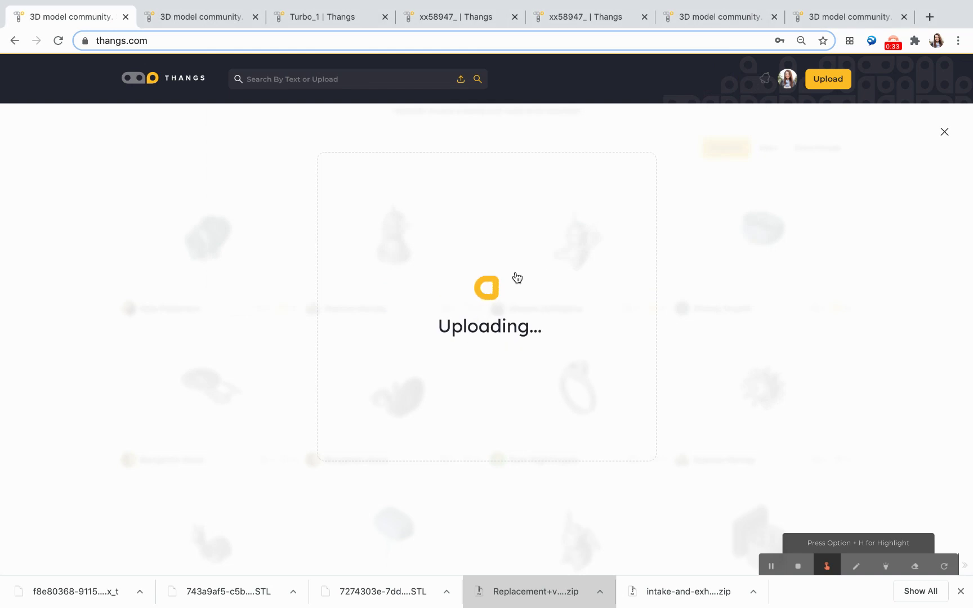
{"action": "left_click", "coordinate": [213, 16]}
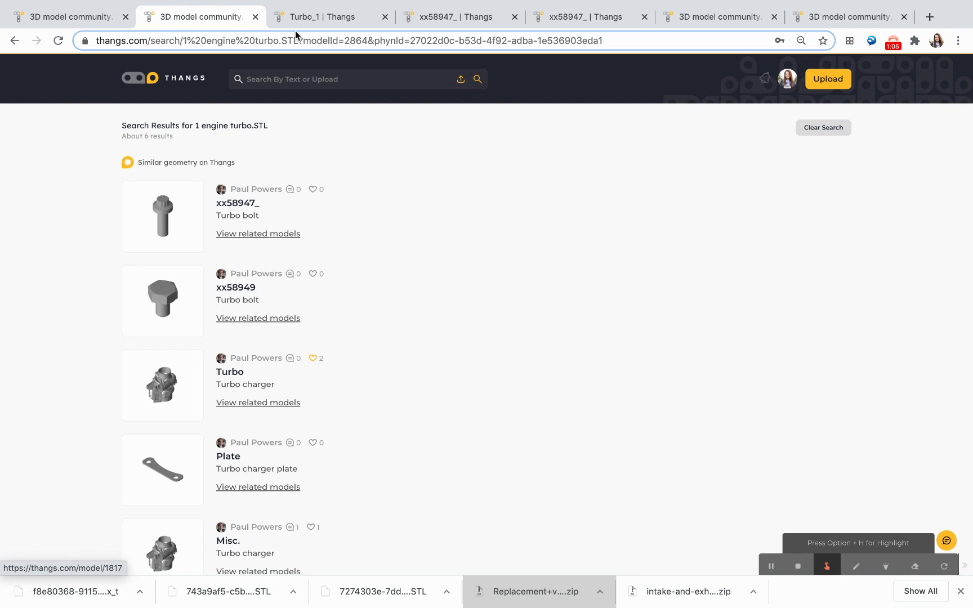
Step: Open the Turbo_1 turbo charger model, rotate its preview, then follow and like it
{"action": "left_click", "coordinate": [150, 381]}
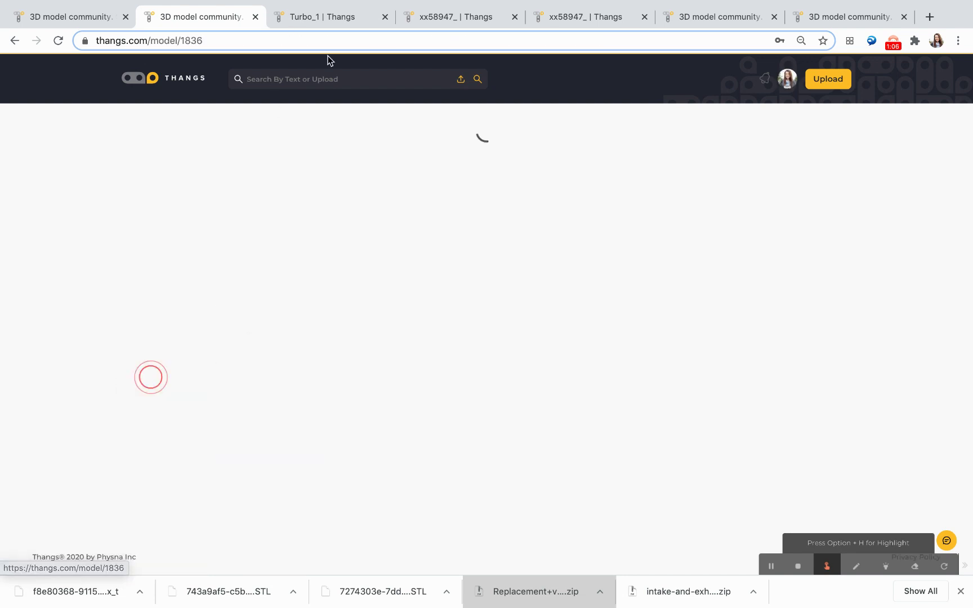
{"action": "left_click", "coordinate": [335, 17]}
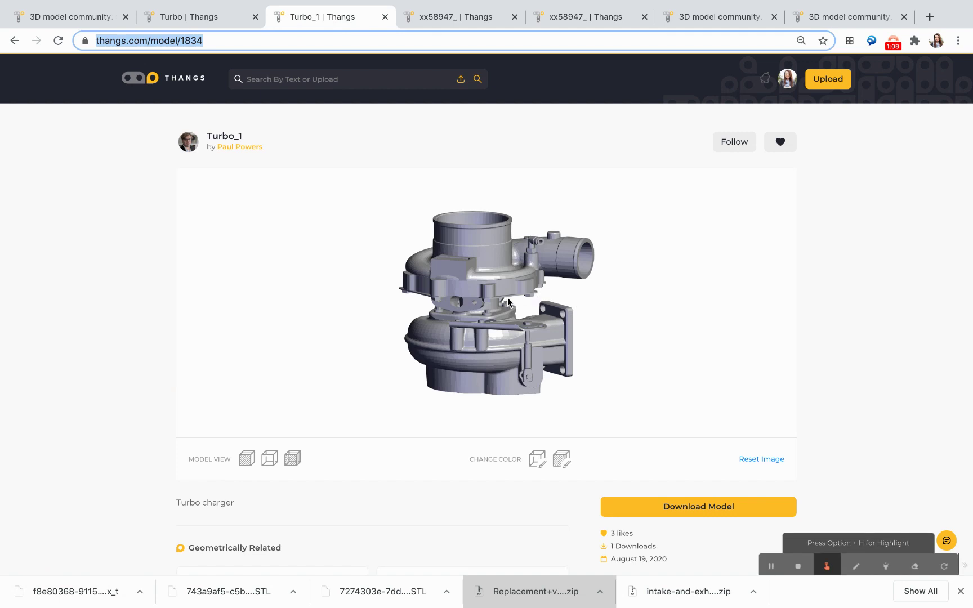
{"action": "scroll", "coordinate": [508, 302], "scroll_direction": "up", "scroll_amount": 5}
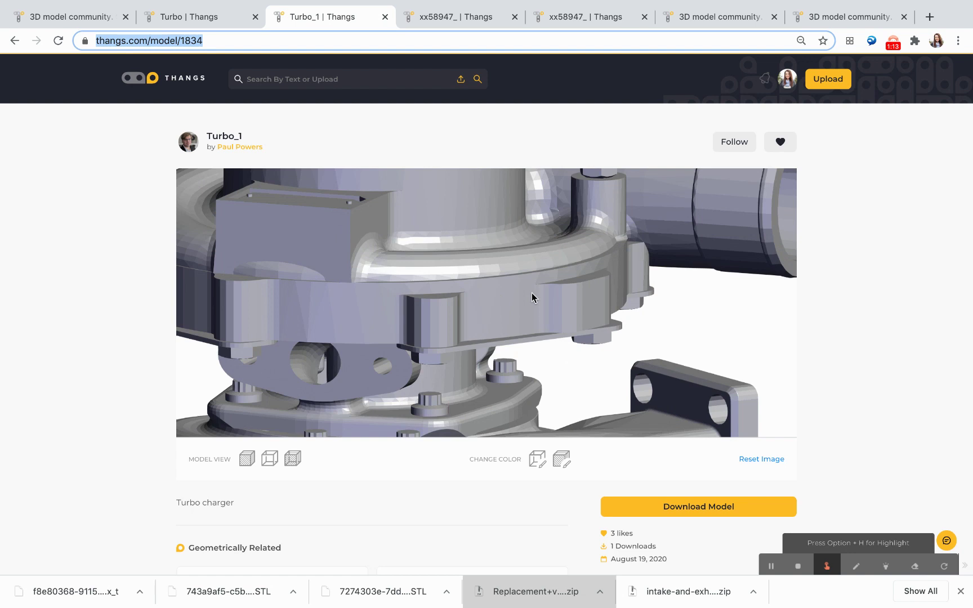
{"action": "left_click_drag", "start_coordinate": [532, 293], "coordinate": [505, 302]}
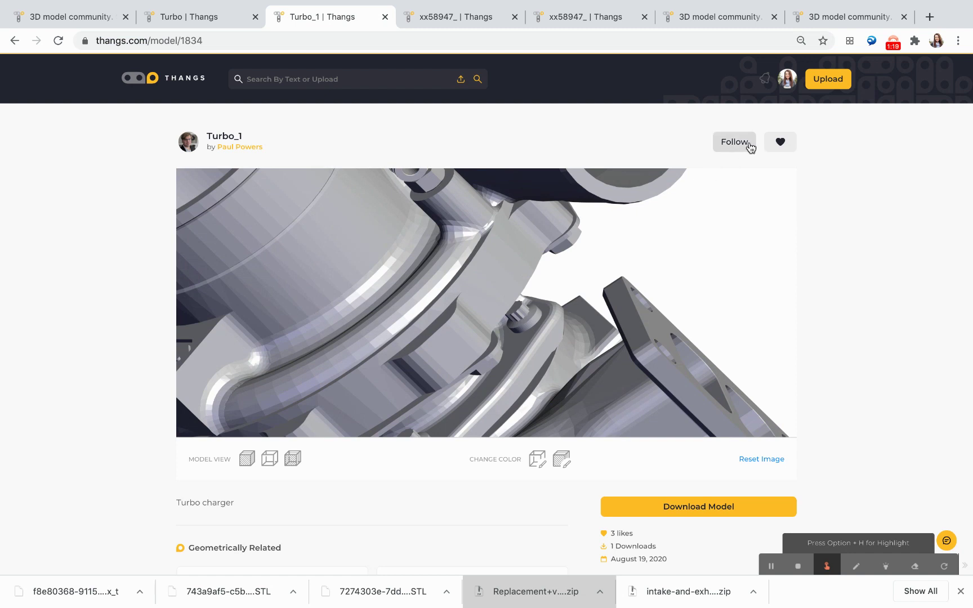
{"action": "left_click", "coordinate": [750, 148]}
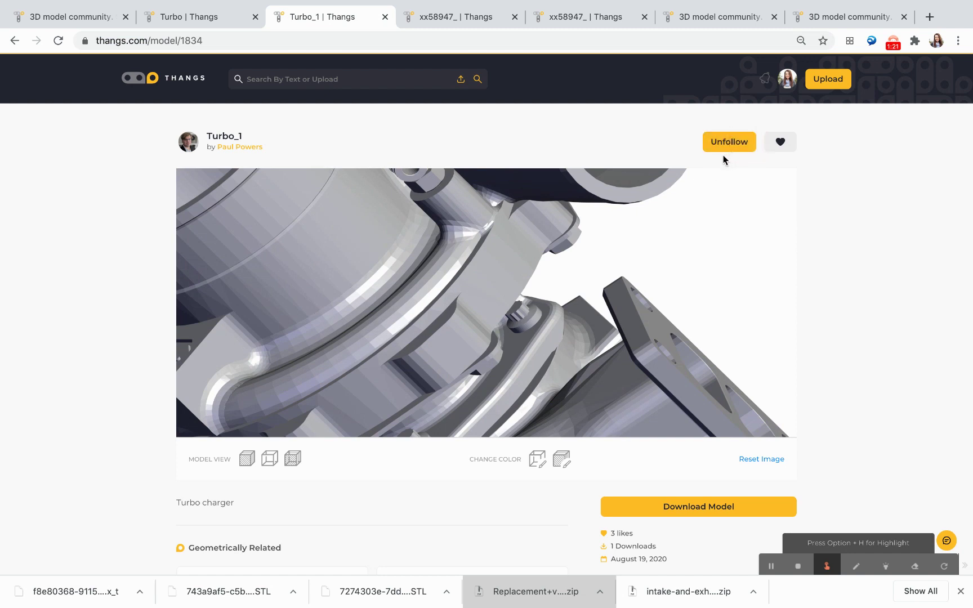
{"action": "left_click", "coordinate": [783, 145]}
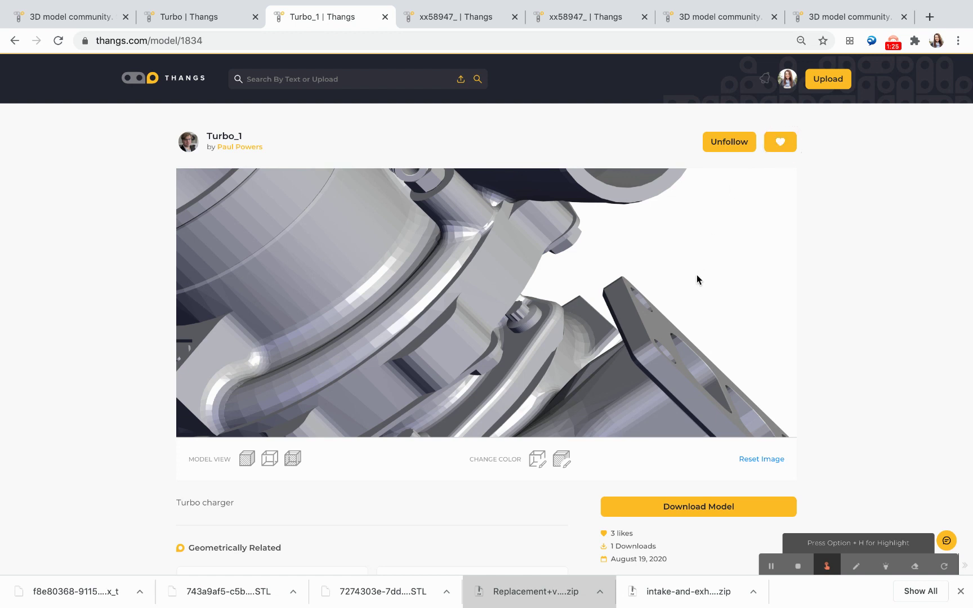
{"action": "scroll", "coordinate": [699, 466], "scroll_direction": "down", "scroll_amount": 3}
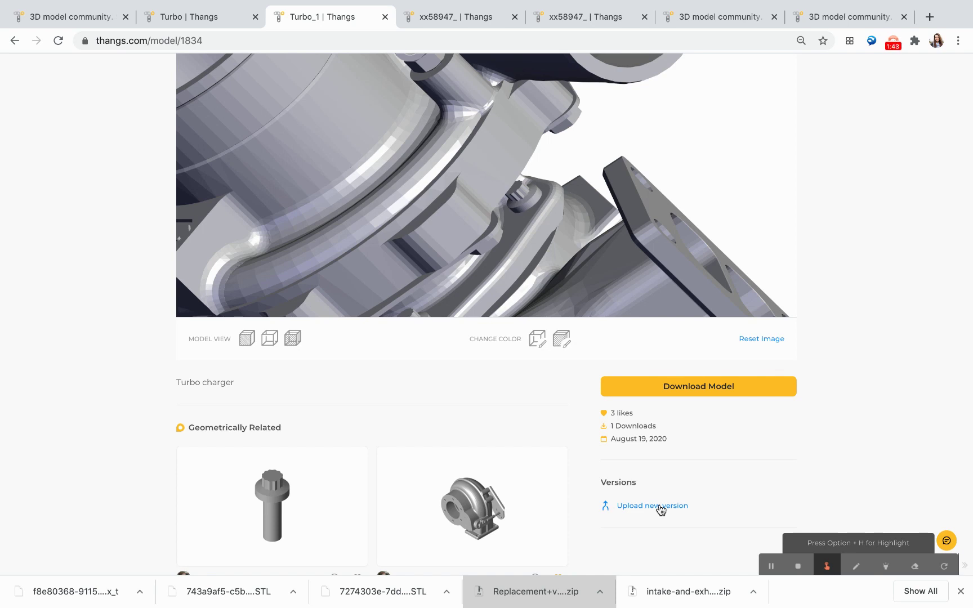
{"action": "scroll", "coordinate": [660, 508], "scroll_direction": "down", "scroll_amount": 3}
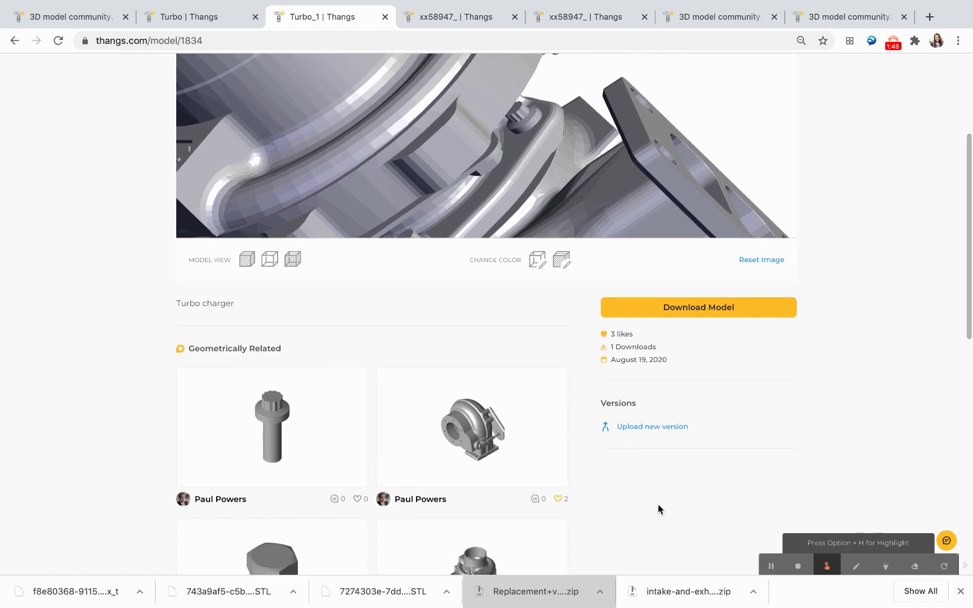
{"action": "scroll", "coordinate": [658, 510], "scroll_direction": "down", "scroll_amount": 1}
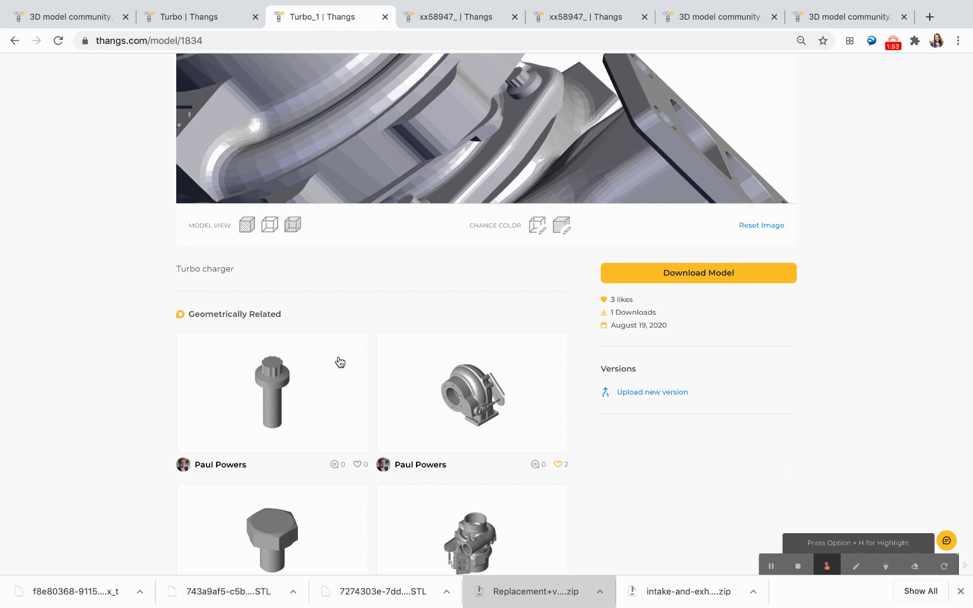
{"action": "scroll", "coordinate": [360, 389], "scroll_direction": "down", "scroll_amount": 1}
{"action": "scroll", "coordinate": [364, 389], "scroll_direction": "down", "scroll_amount": 2}
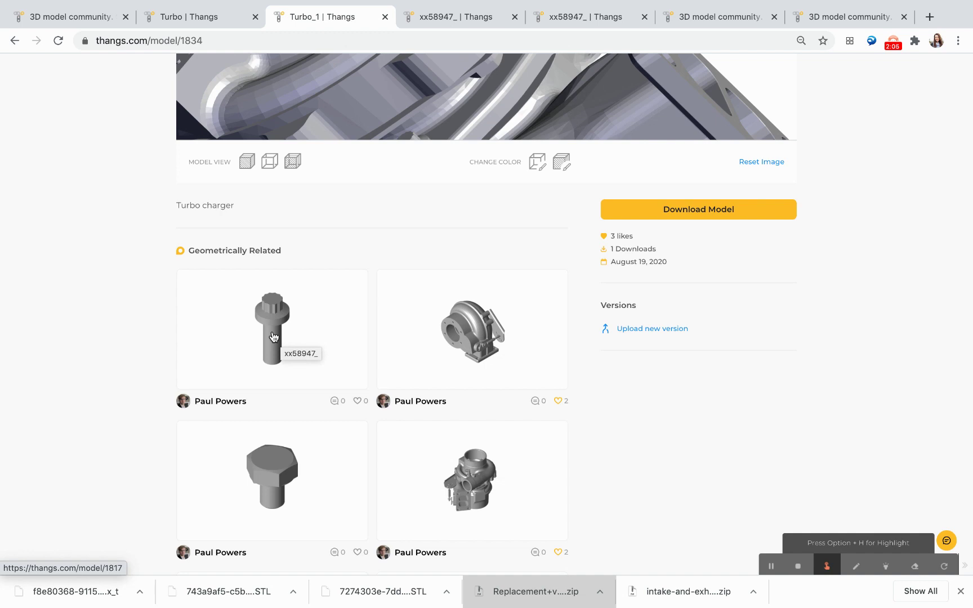
{"action": "left_click", "coordinate": [276, 323]}
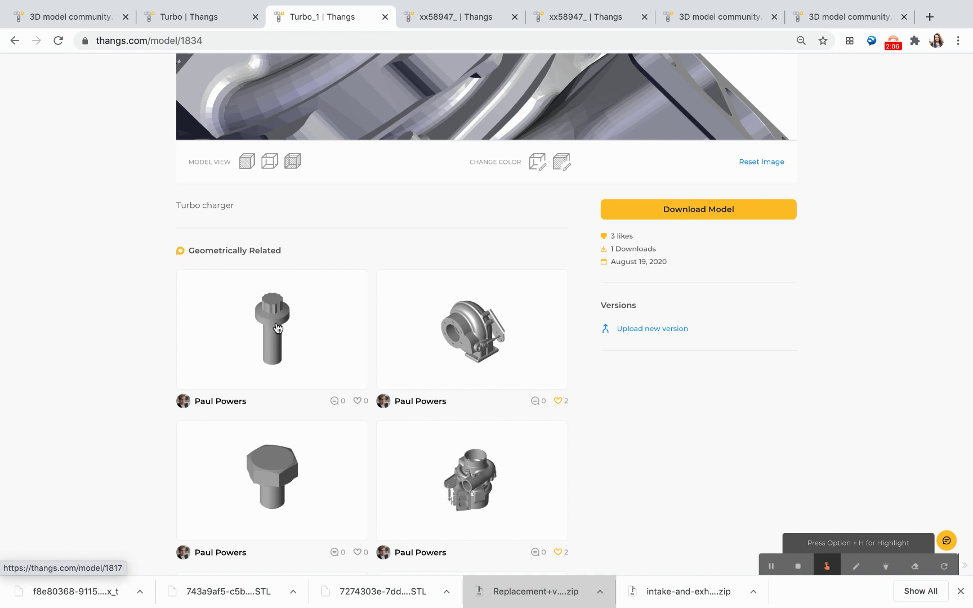
{"action": "left_click", "coordinate": [465, 20]}
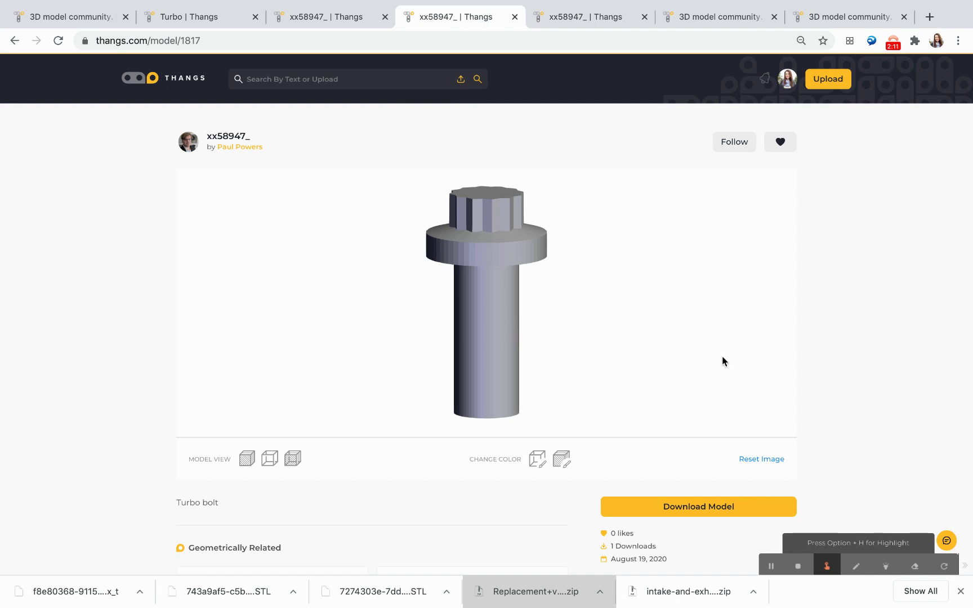
{"action": "left_click_drag", "start_coordinate": [491, 341], "coordinate": [528, 337]}
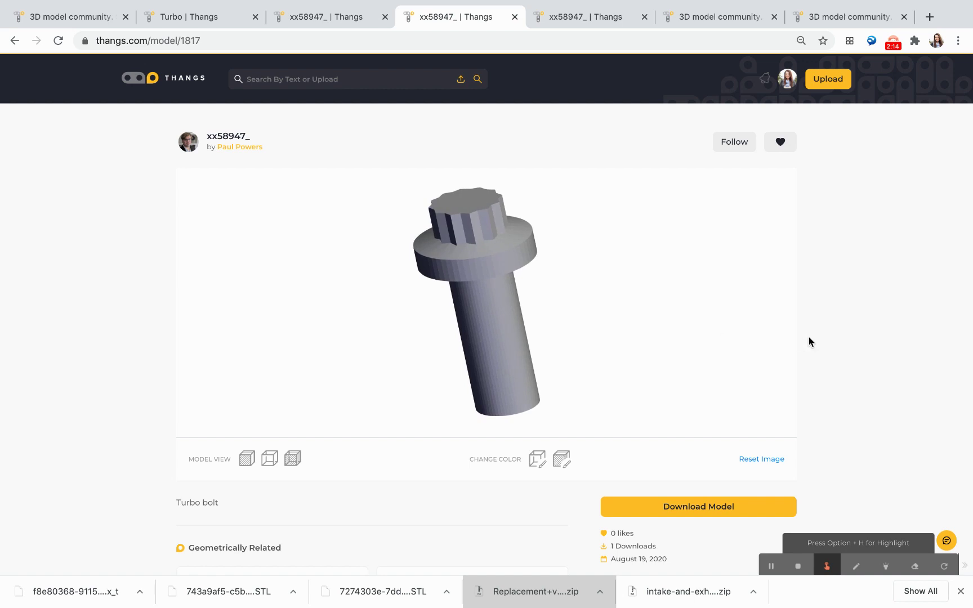
{"action": "scroll", "coordinate": [809, 341], "scroll_direction": "down", "scroll_amount": 5}
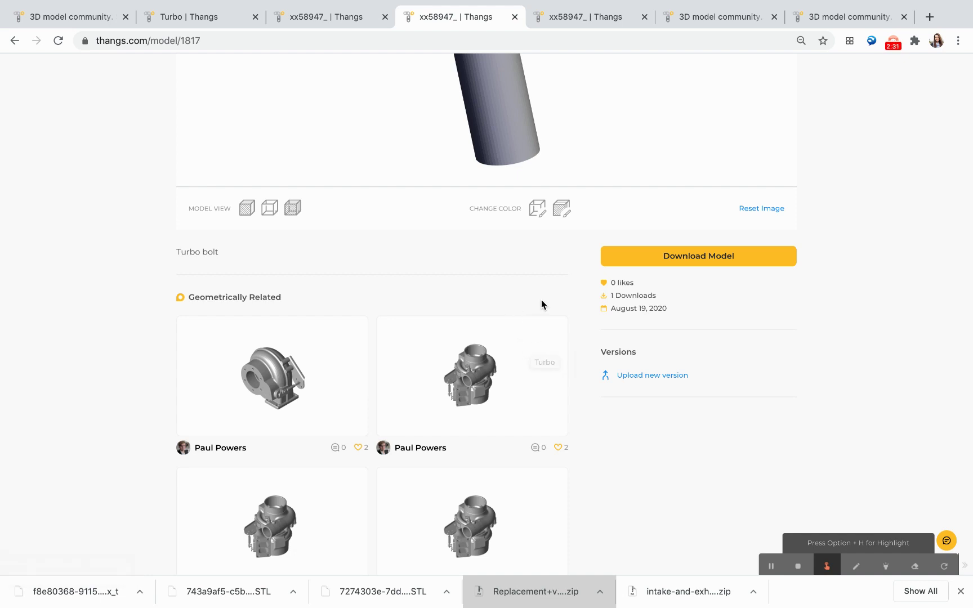
{"action": "scroll", "coordinate": [527, 303], "scroll_direction": "up", "scroll_amount": 5}
{"action": "scroll", "coordinate": [524, 302], "scroll_direction": "up", "scroll_amount": 5}
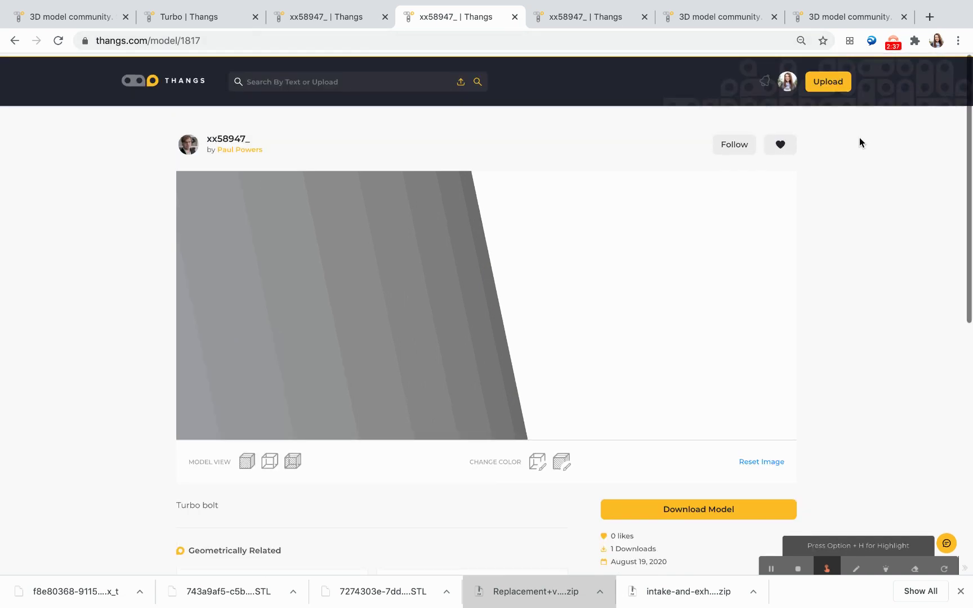
Step: Create a private folder named 'engines' with a teammate's e-mail added, and save it
{"action": "scroll", "coordinate": [860, 141], "scroll_direction": "up", "scroll_amount": 1}
{"action": "left_click", "coordinate": [787, 79]}
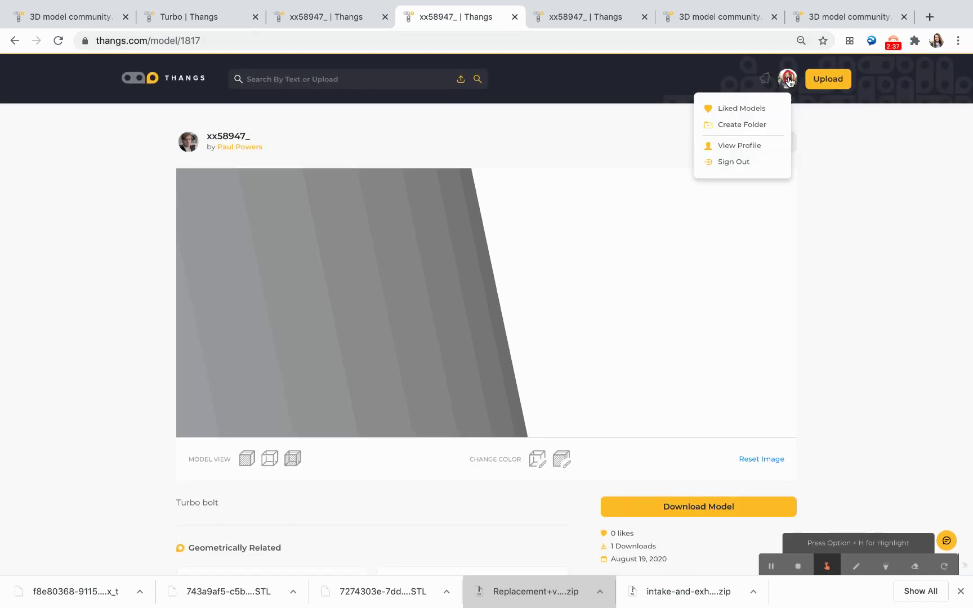
{"action": "left_click", "coordinate": [740, 127]}
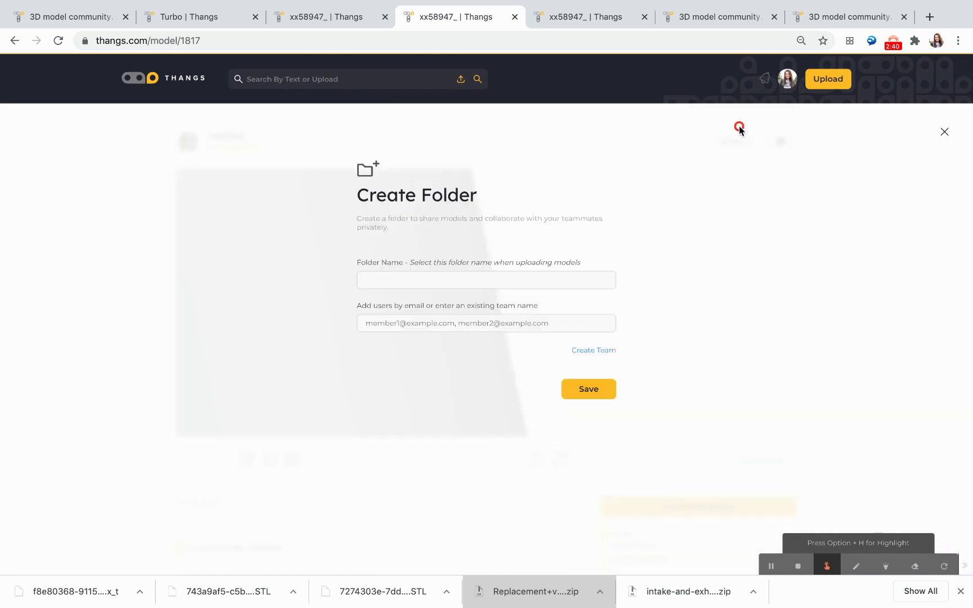
{"action": "left_click", "coordinate": [576, 17]}
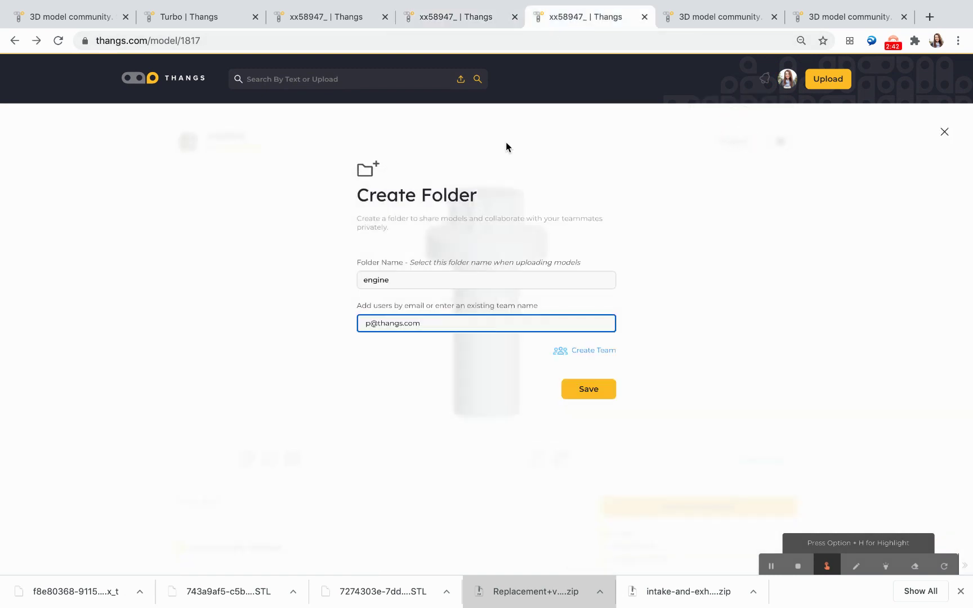
{"action": "left_click", "coordinate": [398, 281]}
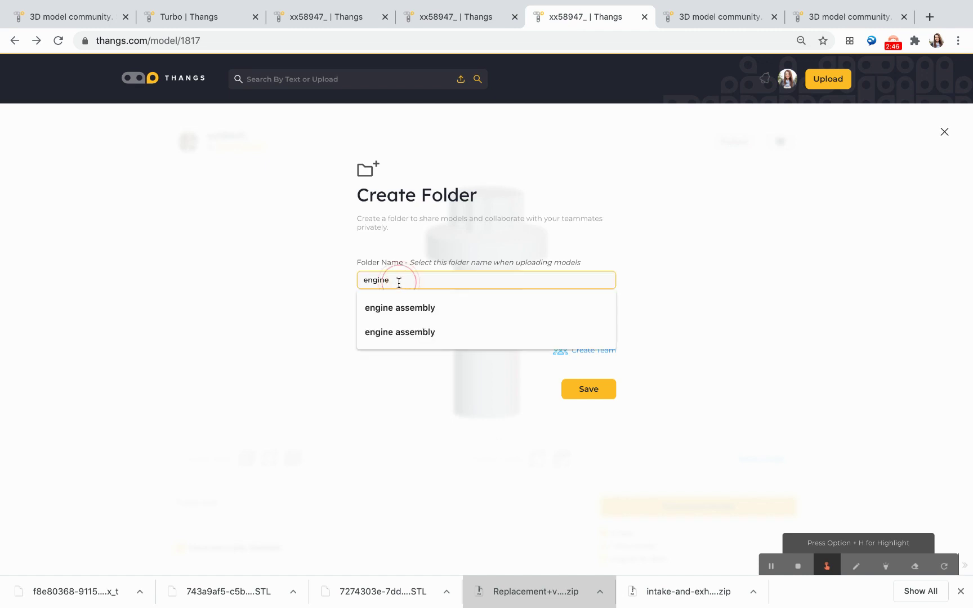
{"action": "type", "text": "s"}
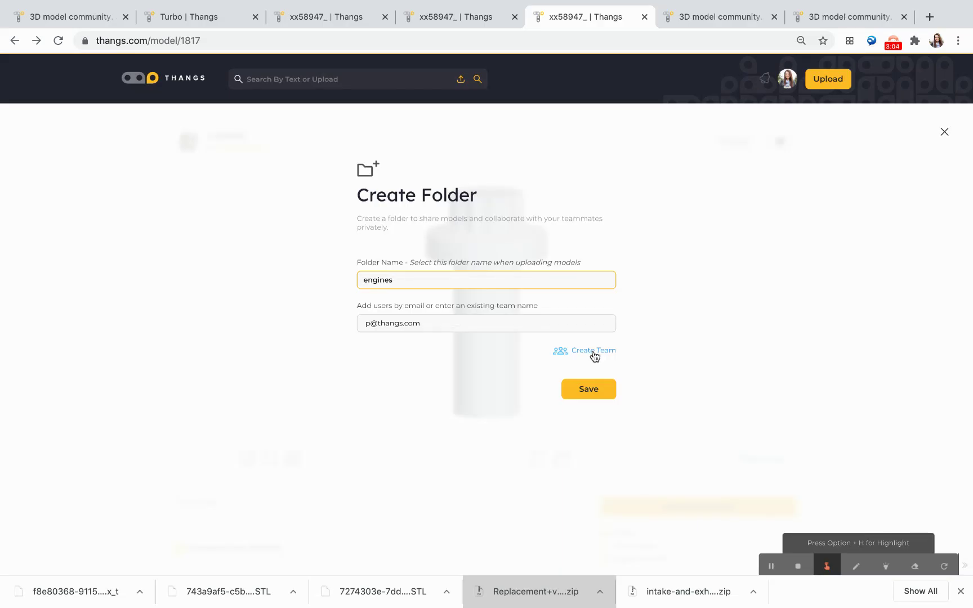
{"action": "left_click", "coordinate": [594, 390]}
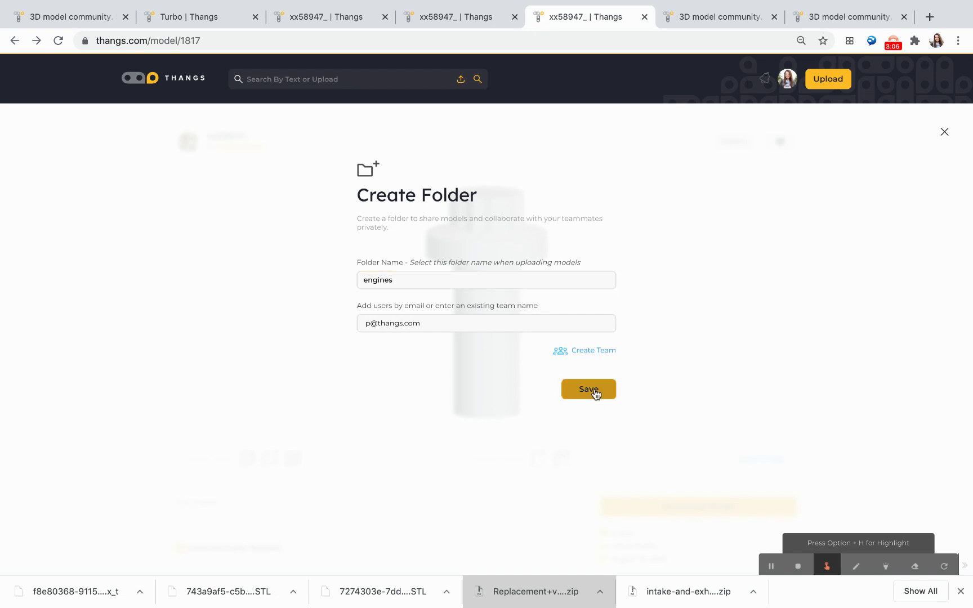
Step: File the 1 engine turbo.STL upload into the engine assembly folder and save the model
{"action": "left_click", "coordinate": [711, 17]}
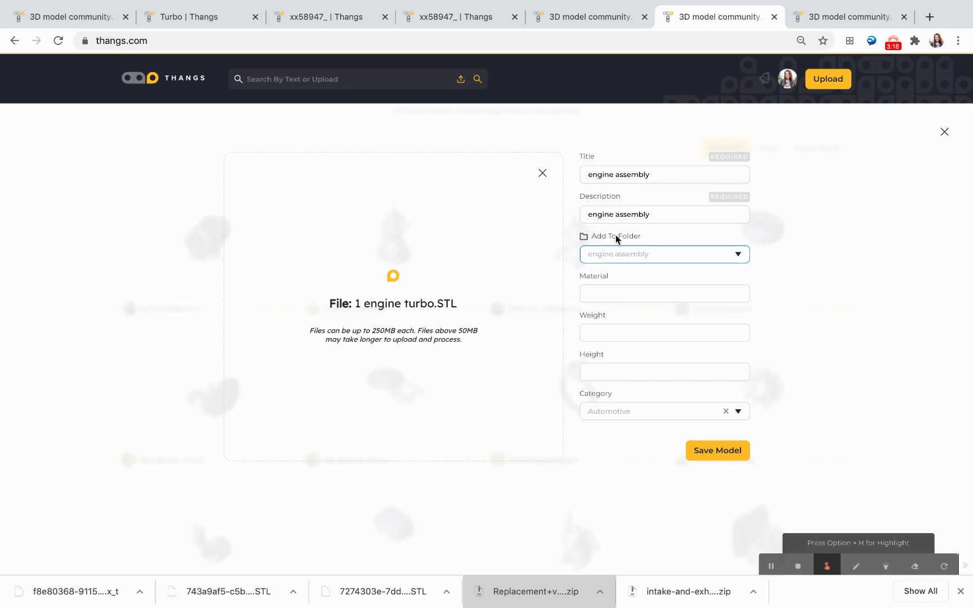
{"action": "left_click", "coordinate": [614, 256]}
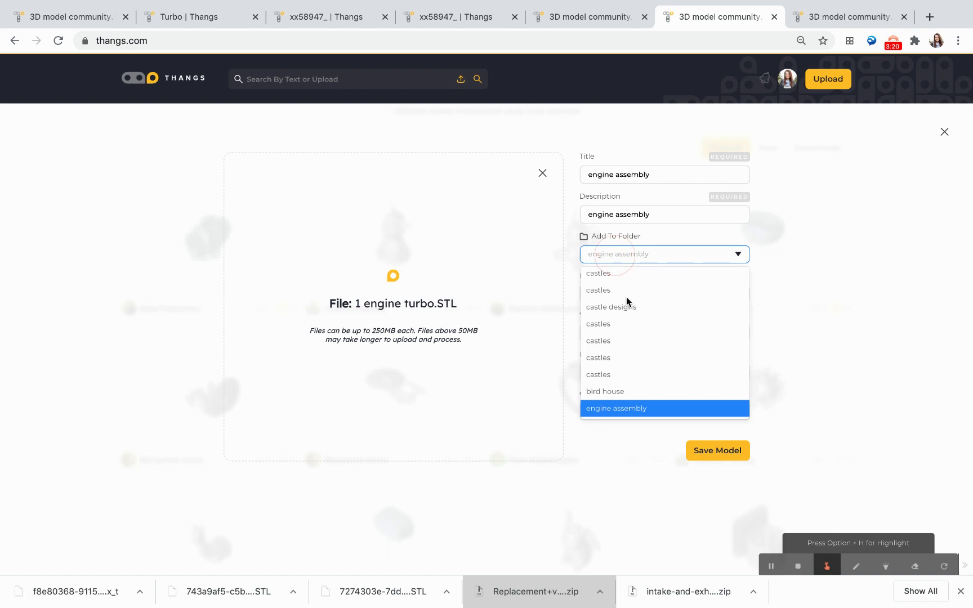
{"action": "left_click", "coordinate": [635, 409]}
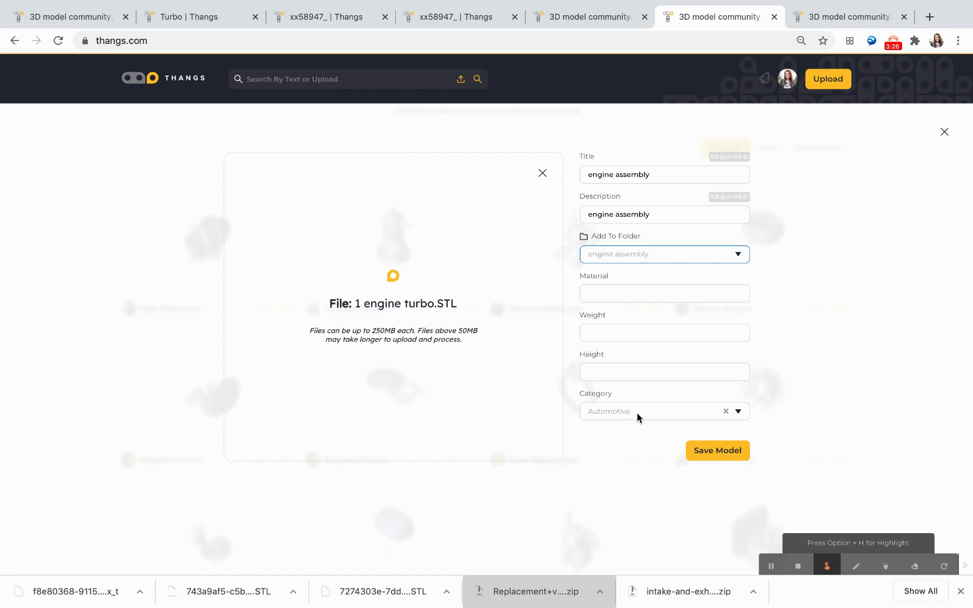
{"action": "left_click", "coordinate": [727, 454]}
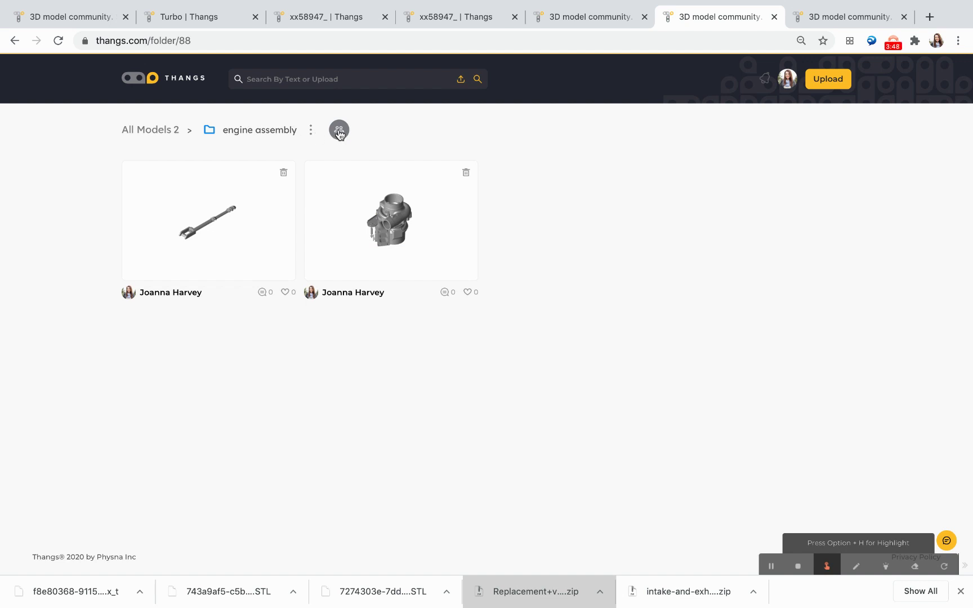
Step: Scroll the engine assembly folder to review the turbo and long rod models
{"action": "scroll", "coordinate": [339, 133], "scroll_direction": "down", "scroll_amount": 1}
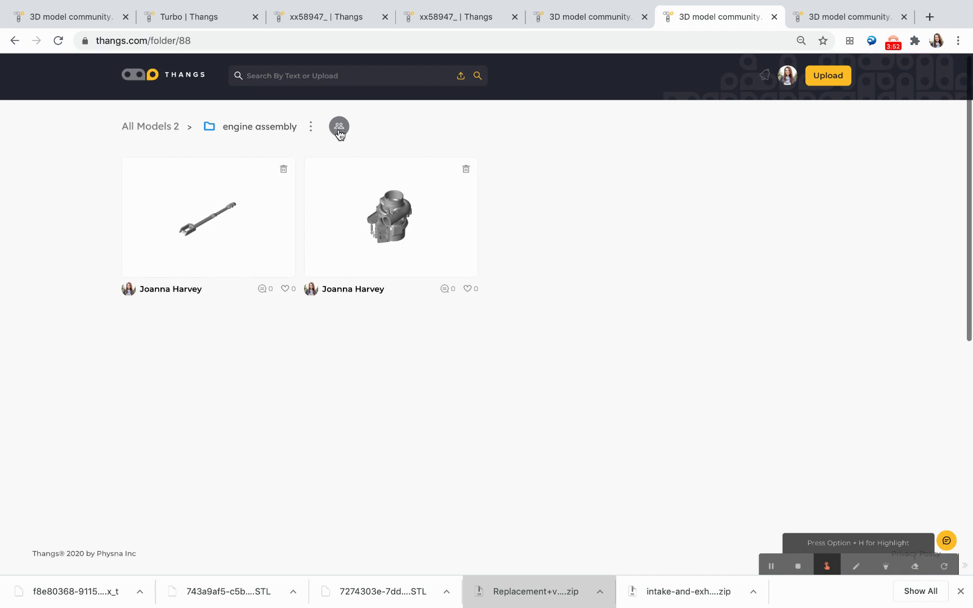
Step: Check the profile's Folders list for engine assembly, then go to Edit Profile
{"action": "left_click", "coordinate": [825, 18]}
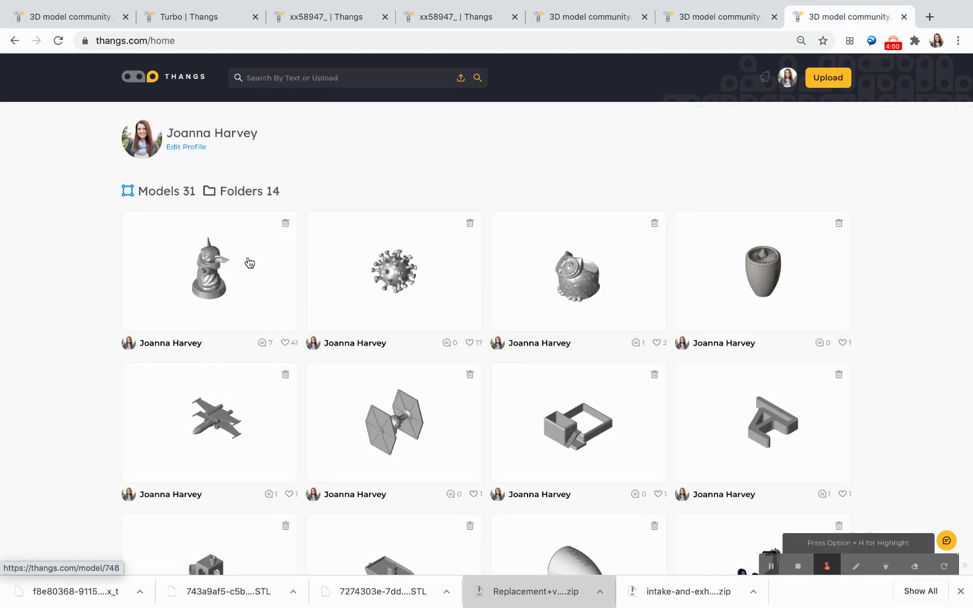
{"action": "scroll", "coordinate": [246, 264], "scroll_direction": "down", "scroll_amount": 2}
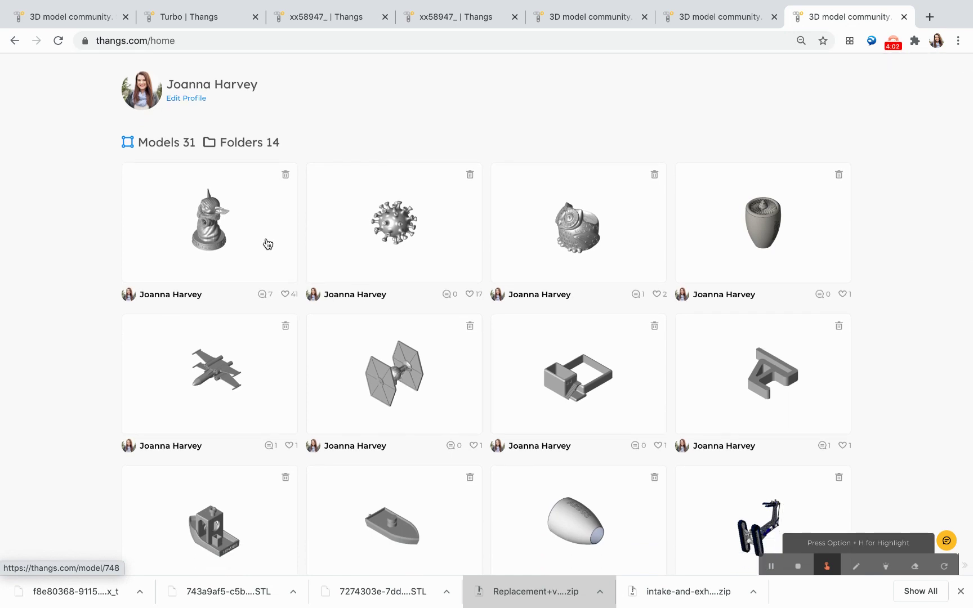
{"action": "left_click", "coordinate": [255, 145]}
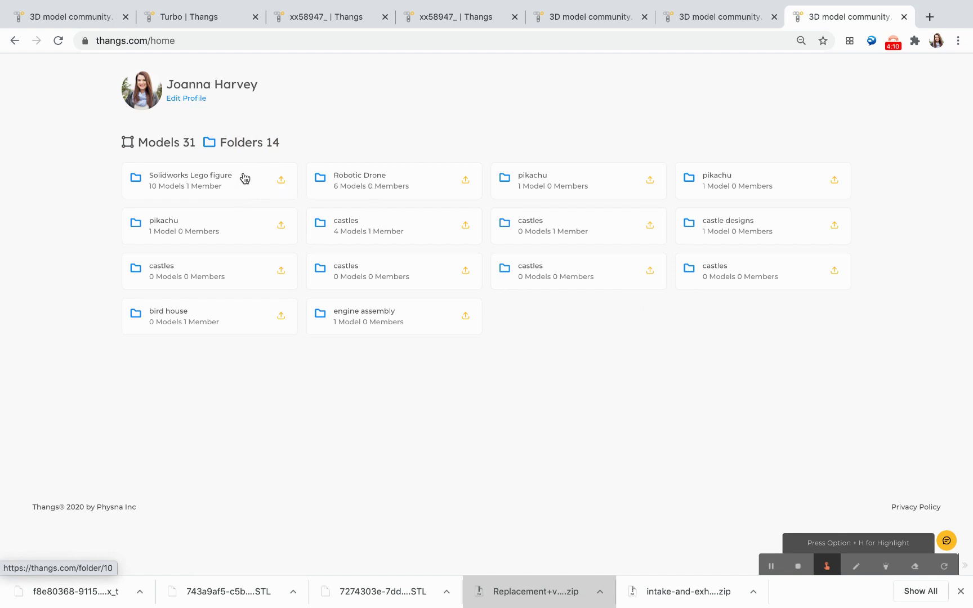
{"action": "scroll", "coordinate": [535, 138], "scroll_direction": "up", "scroll_amount": 2}
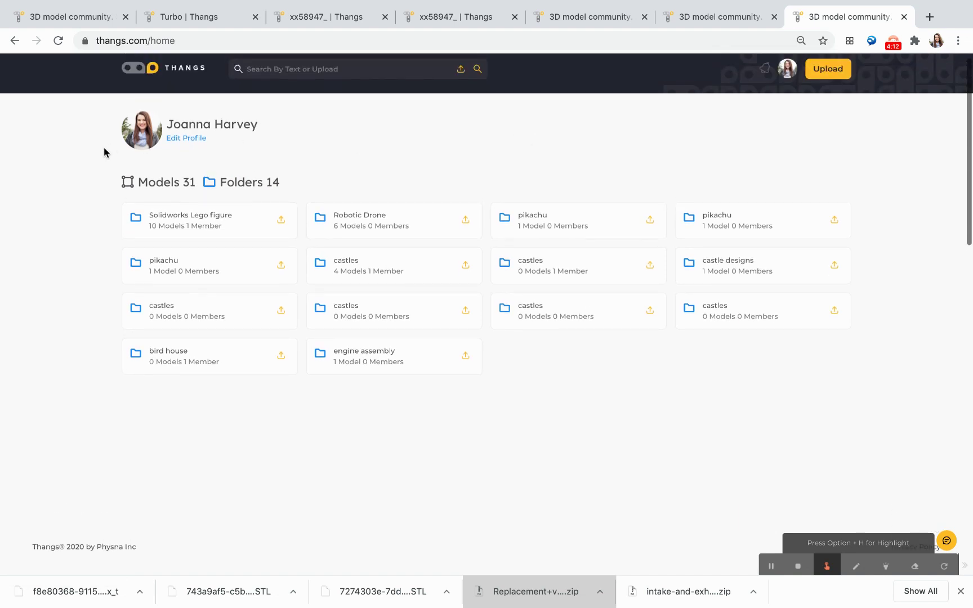
{"action": "left_click", "coordinate": [188, 145]}
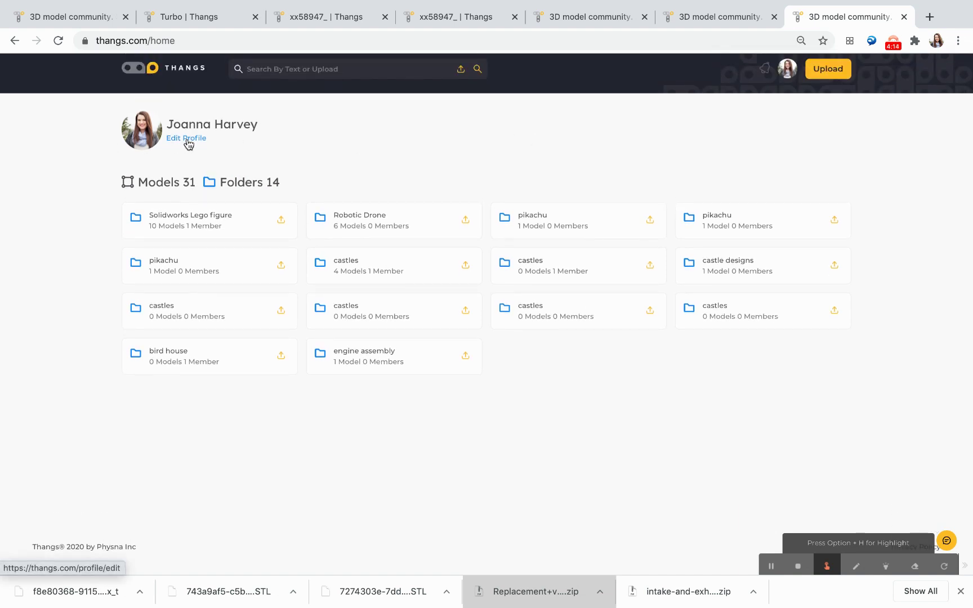